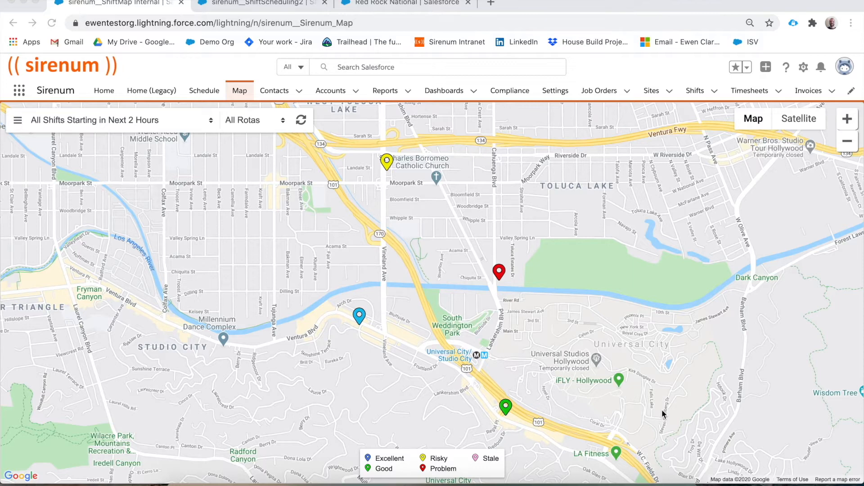
Inspect the shift details behind the green, blue, red and yellow markers on the shift map
click(503, 406)
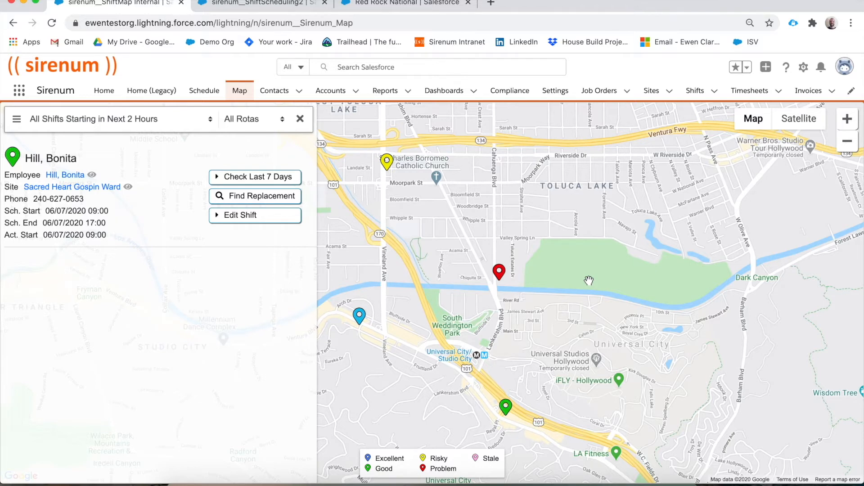
click(360, 317)
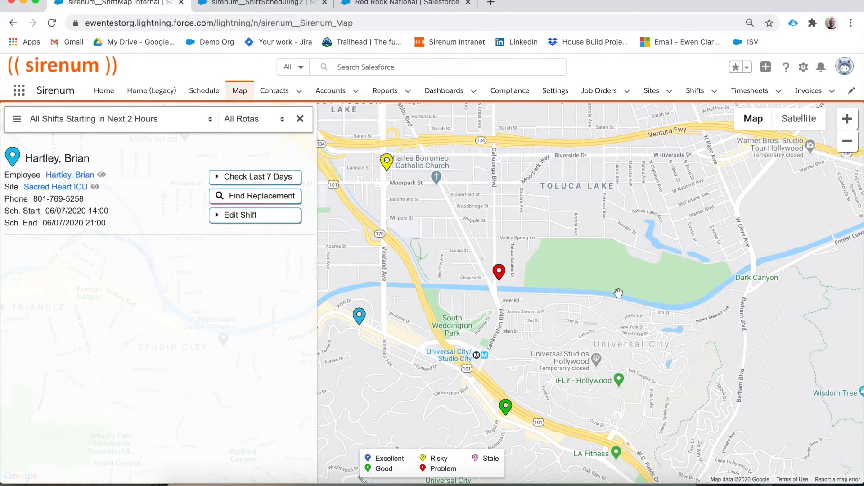
click(500, 273)
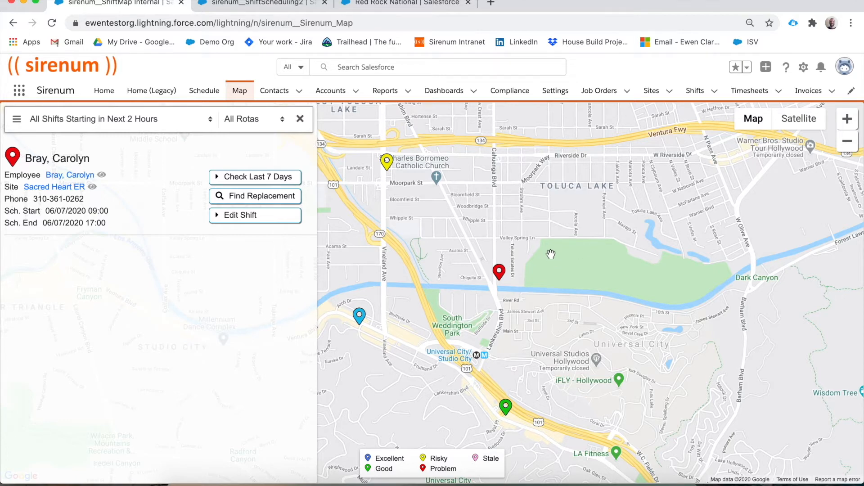
click(388, 163)
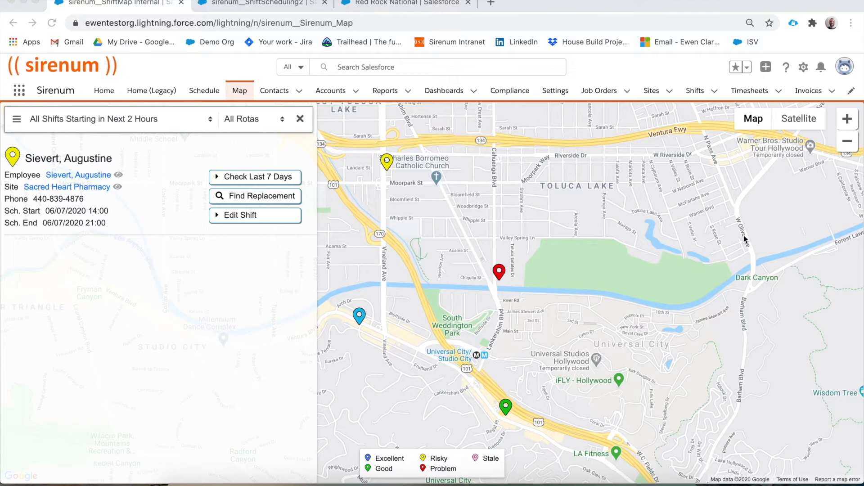
Switch to the weekly schedule and review the assigned shifts alongside the shift request, unavailability, dentist and holiday entries
click(744, 236)
key(ctrl+Tab)
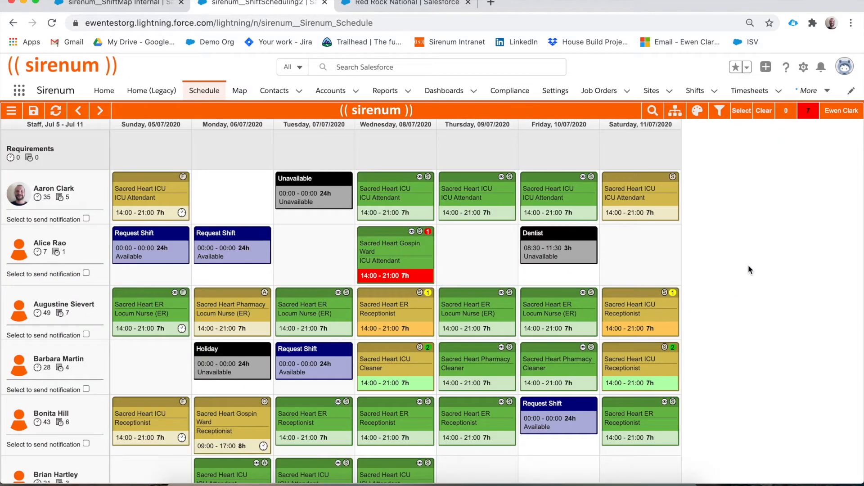
scroll(747, 266, down, 1)
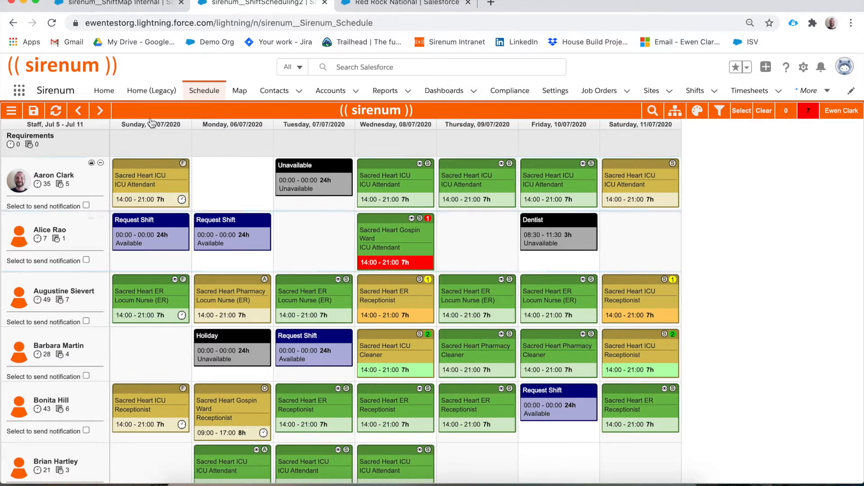
scroll(166, 156, up, 1)
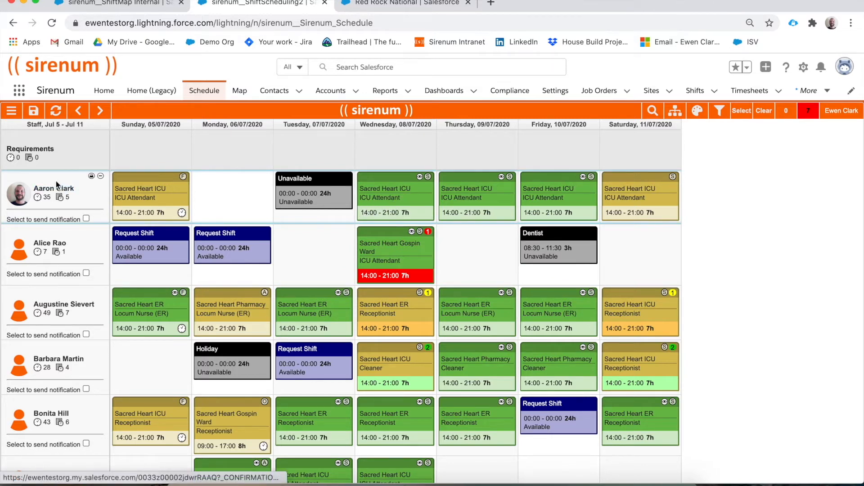
click(371, 189)
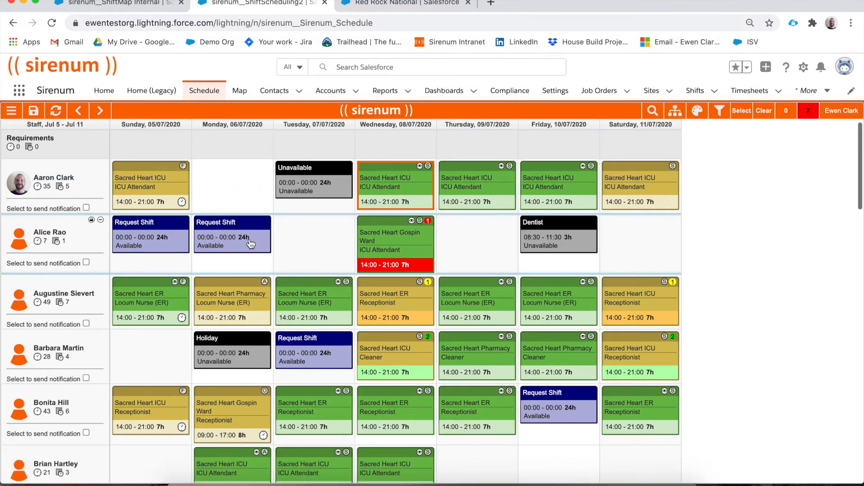
click(260, 237)
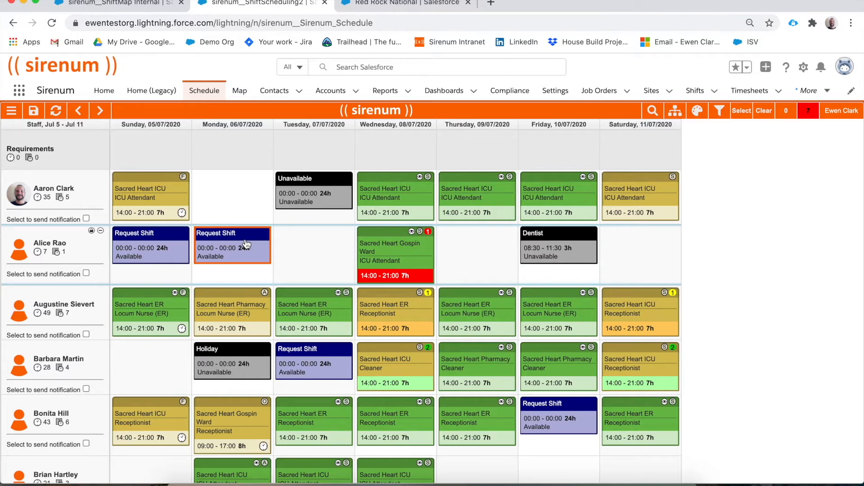
click(308, 203)
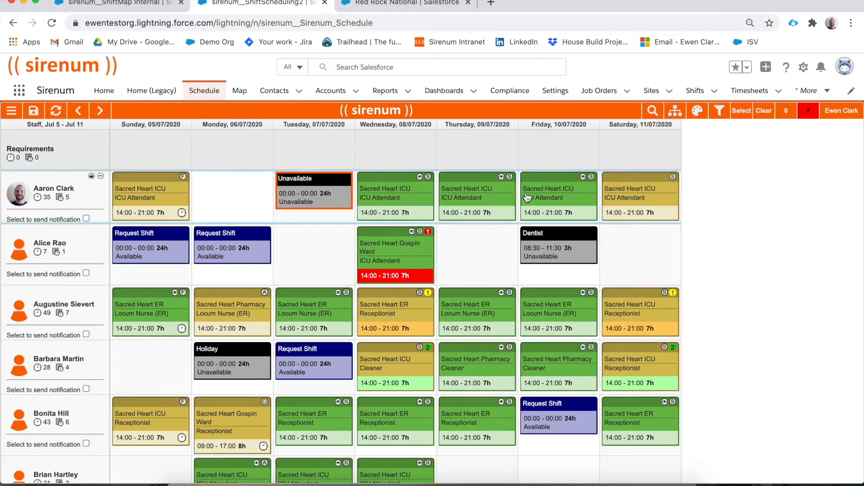
click(552, 238)
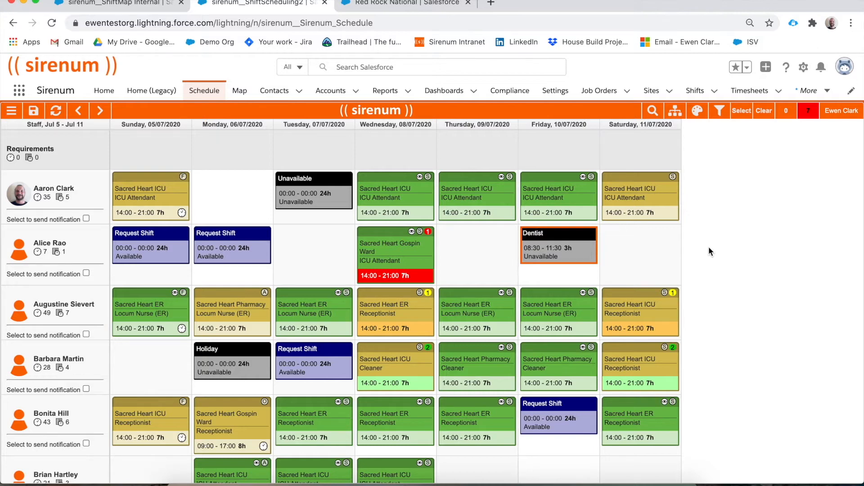
click(234, 370)
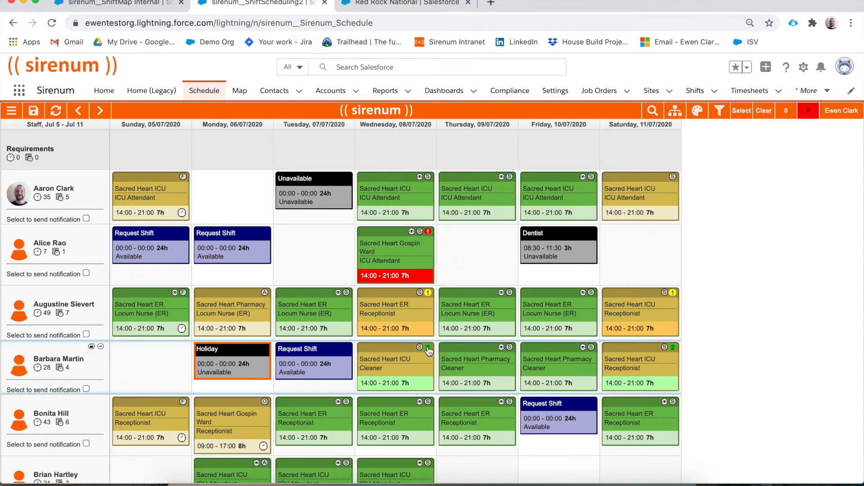
Inspect the green, yellow and red numbered badges on the Wednesday 08/07/2020 shifts
mouse_move(428, 351)
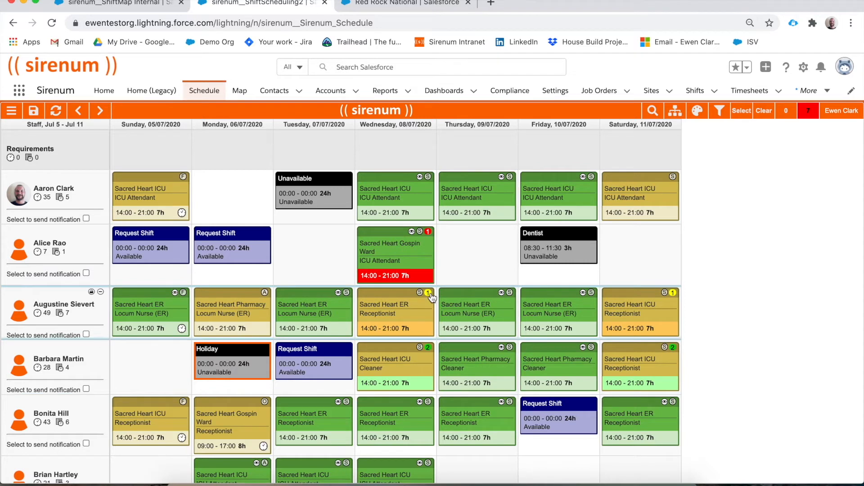
mouse_move(431, 297)
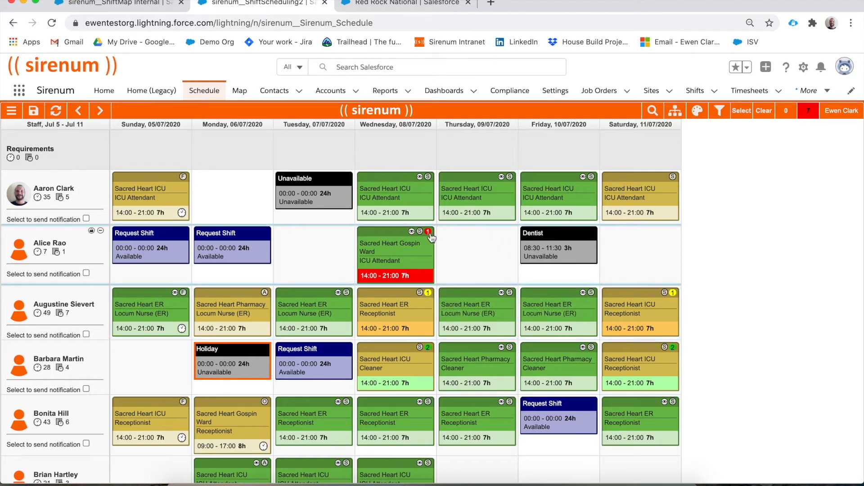
mouse_move(431, 236)
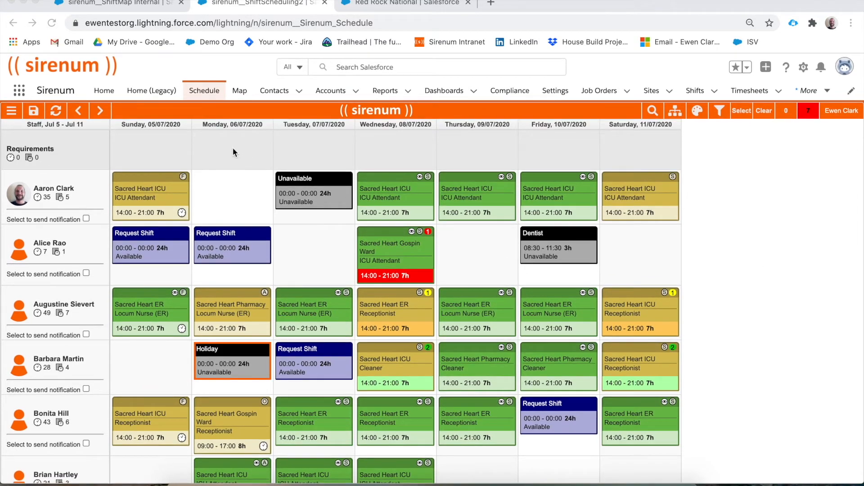
Quick-create a 14:00 - 21:00 ICU Attendant shift at Sacred Heart ICU in the Requirements row for Monday 06/07/2020
right_click(234, 147)
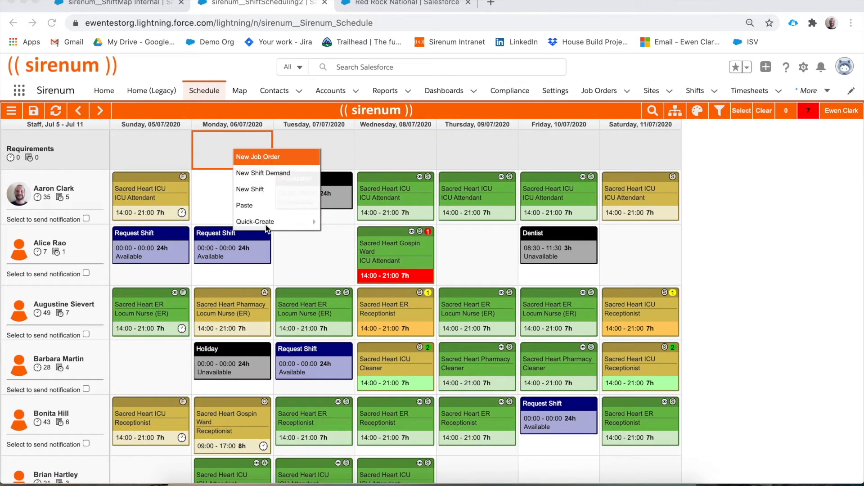
mouse_move(267, 221)
click(331, 228)
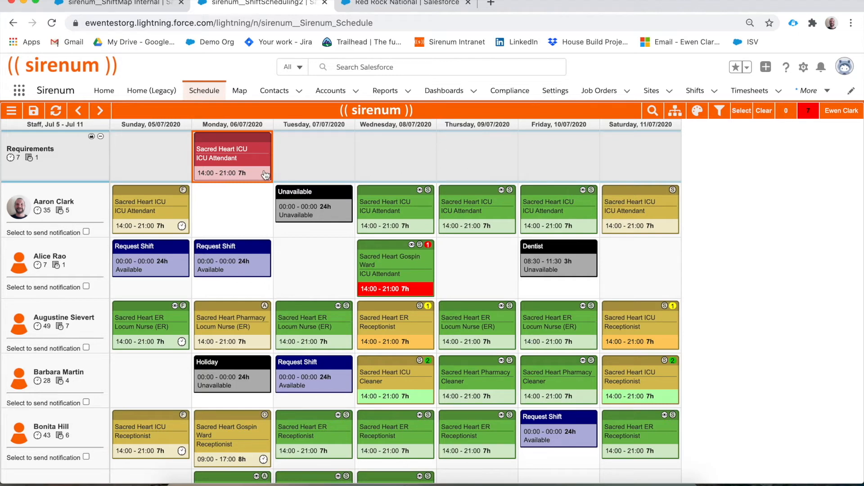
Bring up Open Shift for Monday's unassigned ICU Attendant requirement and review the available staff's match percentages and scoring reasons
right_click(225, 159)
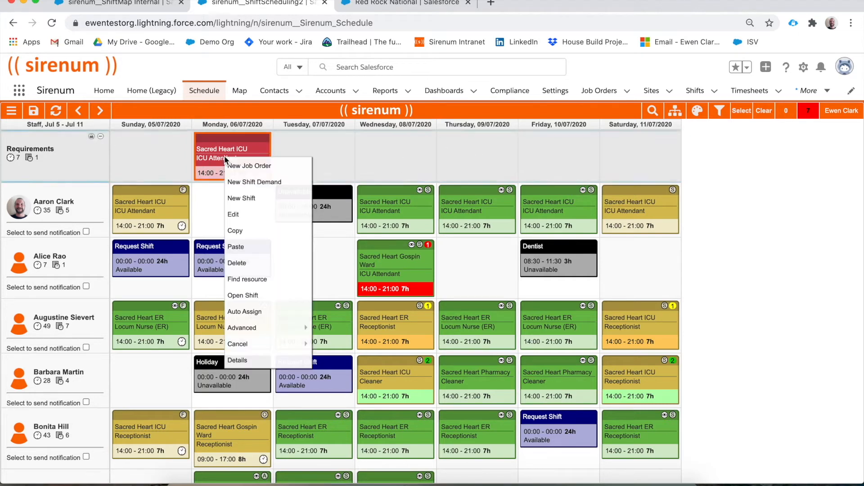
click(272, 295)
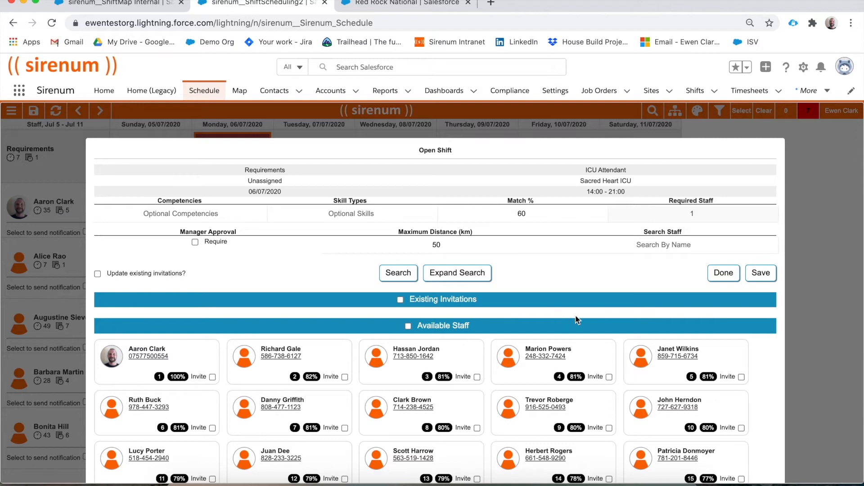
scroll(553, 319, down, 3)
mouse_move(255, 262)
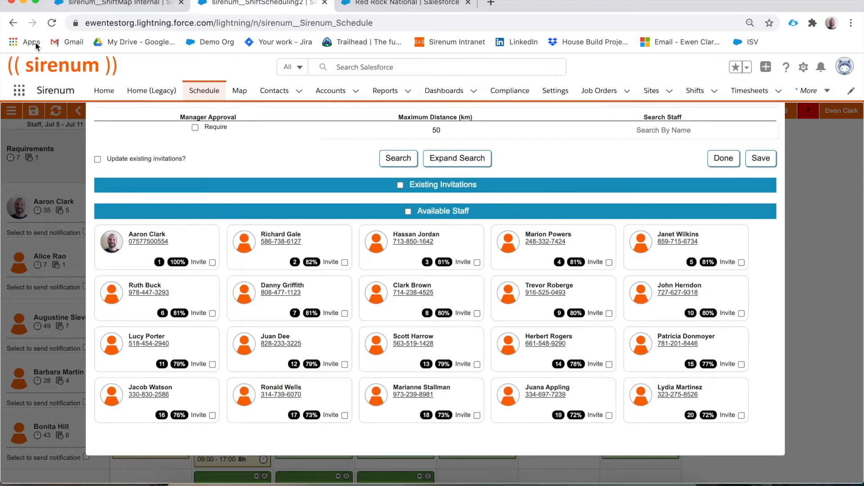
mouse_move(179, 262)
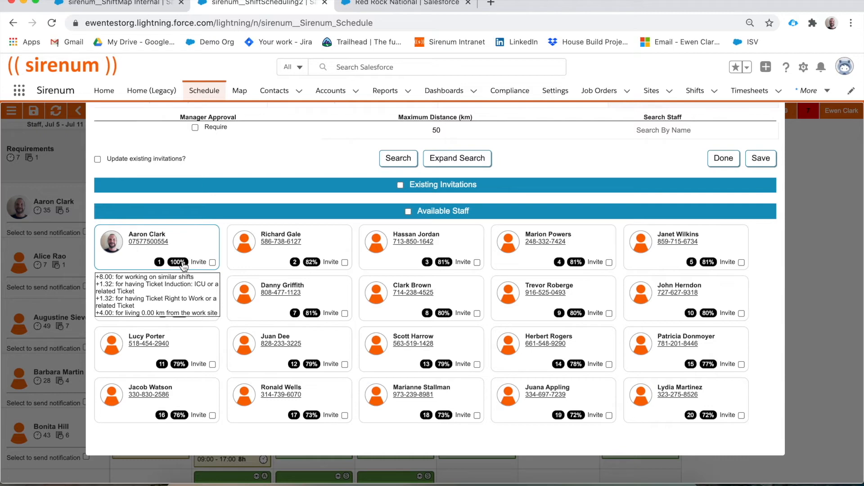
scroll(310, 315, up, 1)
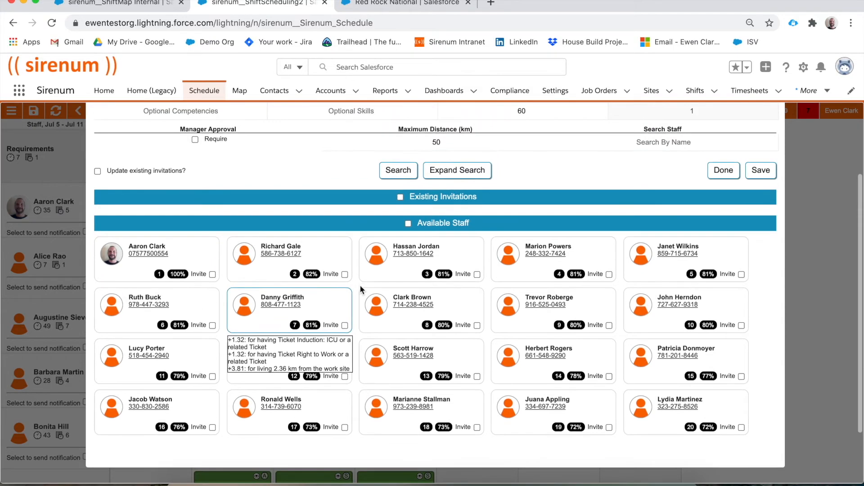
mouse_move(709, 430)
scroll(709, 430, down, 2)
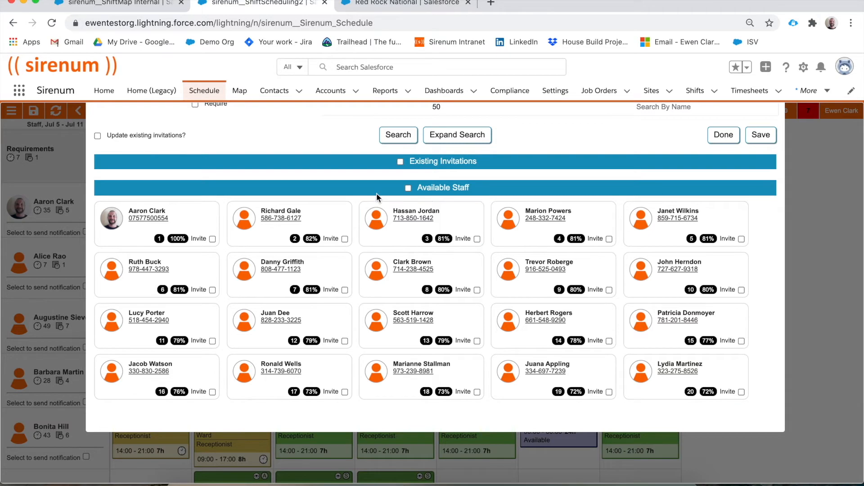
scroll(377, 193, up, 3)
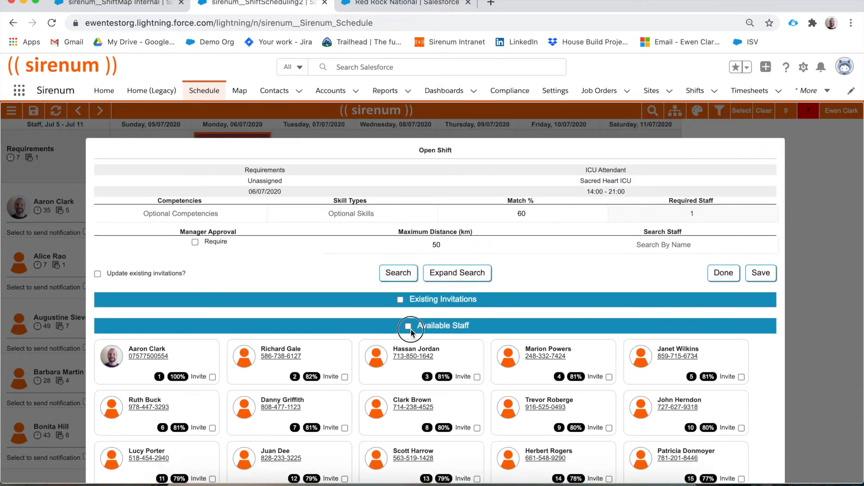
Invite all available staff to the open shift, save the invitations and refresh the schedule
click(408, 326)
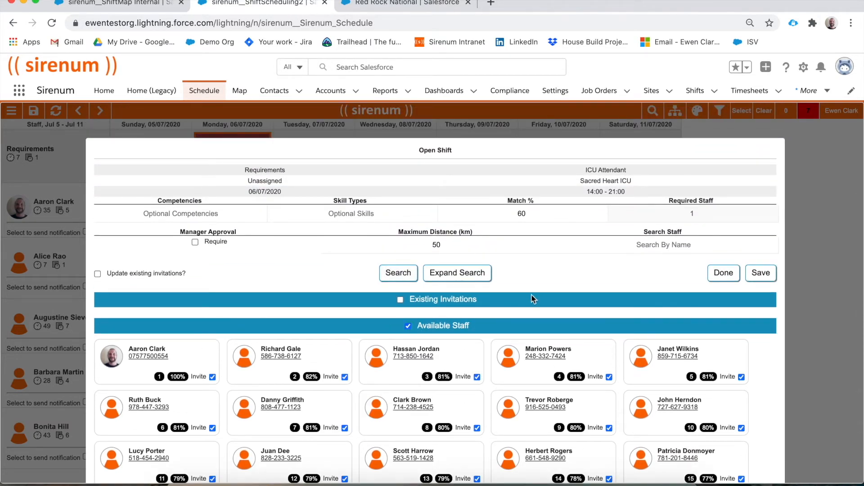
scroll(531, 293, down, 1)
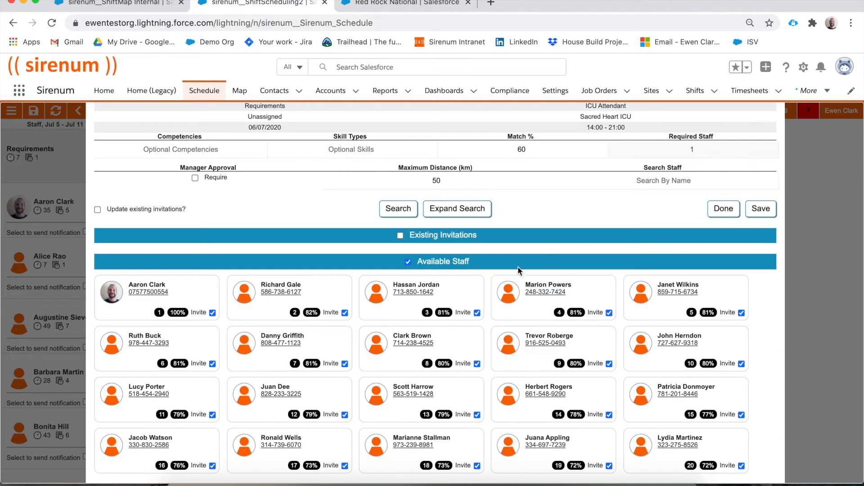
click(760, 210)
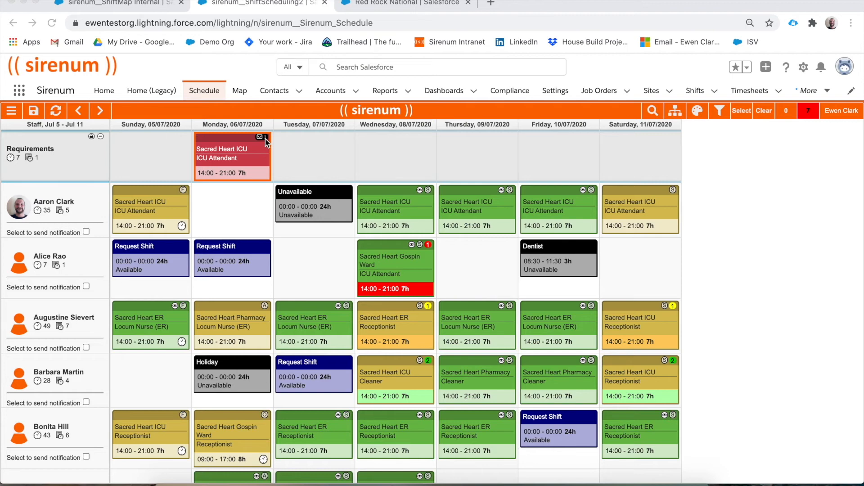
click(56, 112)
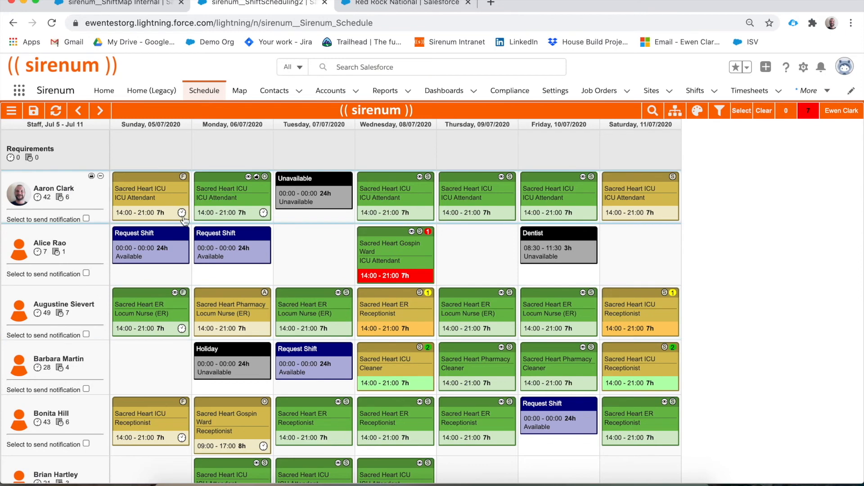
mouse_move(183, 218)
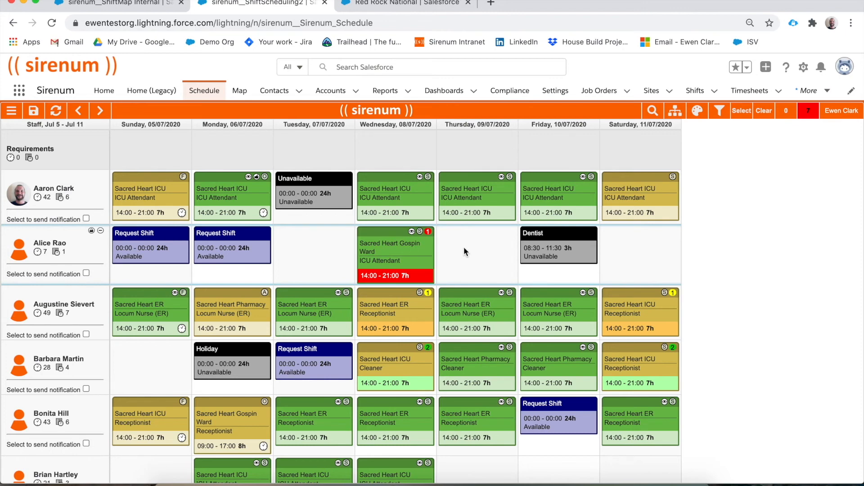
Copy the Wednesday Sacred Heart Gospin Ward shift in the second staff row to that row's Thursday and Tuesday
click(396, 258)
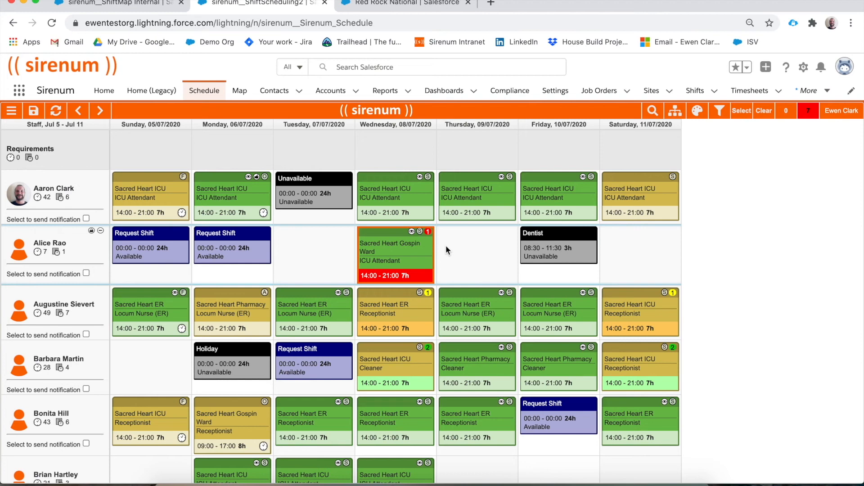
key(super+c)
click(460, 247)
key(super+v)
click(317, 250)
key(super+v)
Move the Wednesday Gospin Ward shift to Saturday and reassign the first staff row's Wednesday Sacred Heart ICU shift to the second row
drag(402, 260, 635, 252)
drag(411, 199, 394, 263)
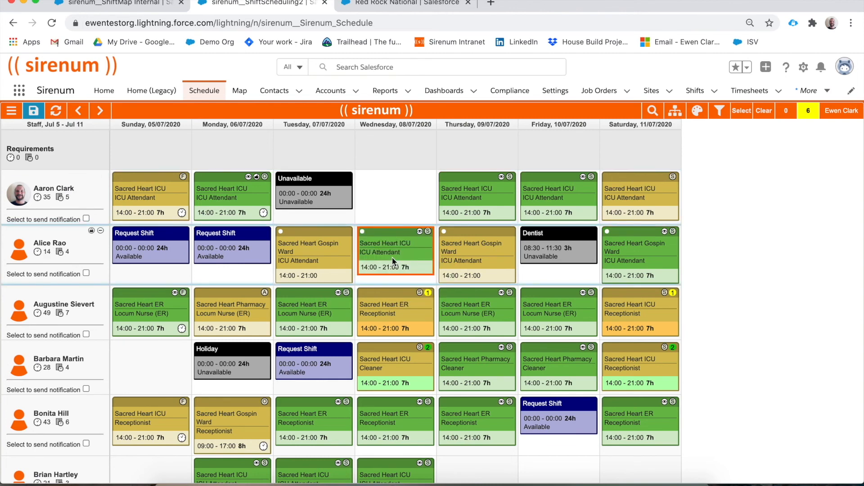
Delete the reassigned Wednesday Sacred Heart ICU shift and save the schedule changes
key(BackSpace)
key(super+s)
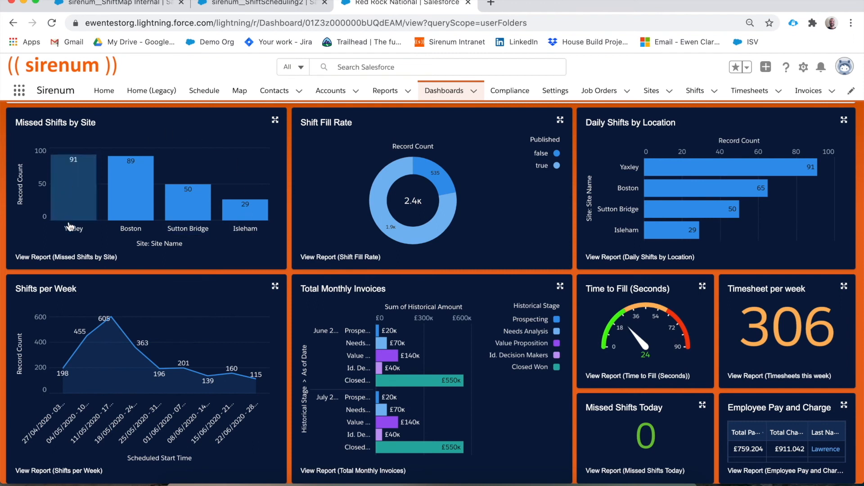
Examine the first weeks of the Shifts per Week chart on the Red Rock National dashboard
mouse_move(81, 361)
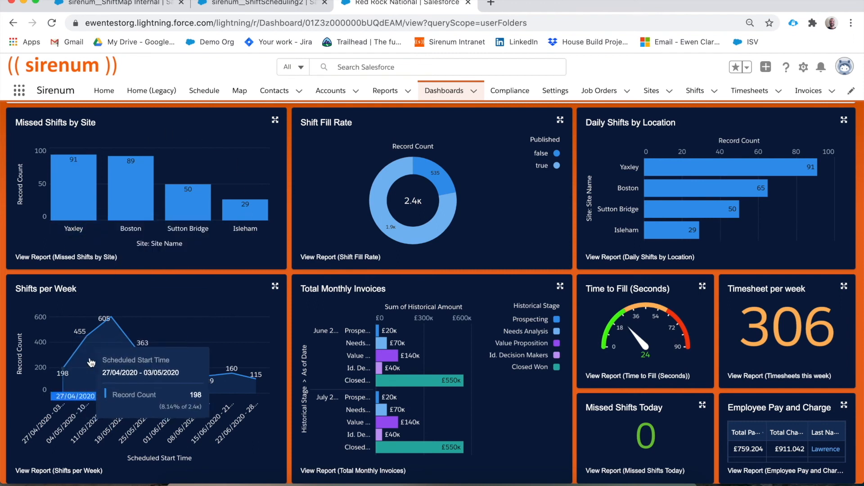